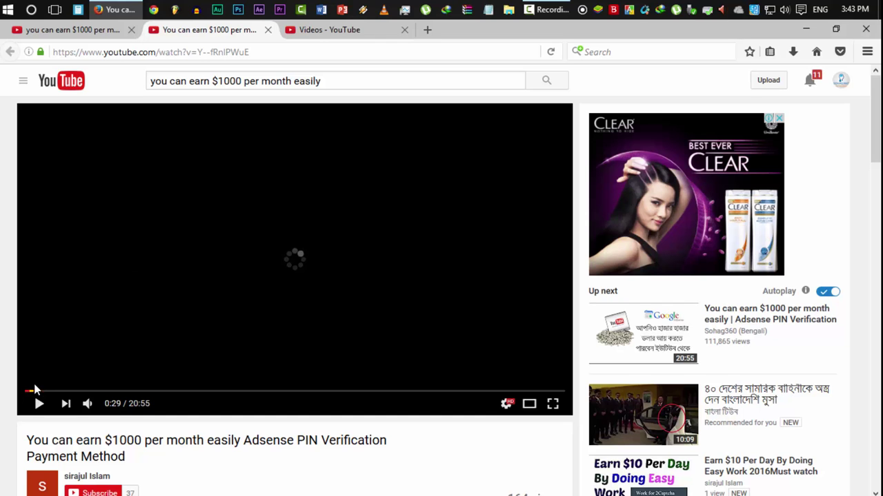
- Scroll down and expand the video's full description
scroll(2, 380, "down", 2)
scroll(2, 380, "down", 6)
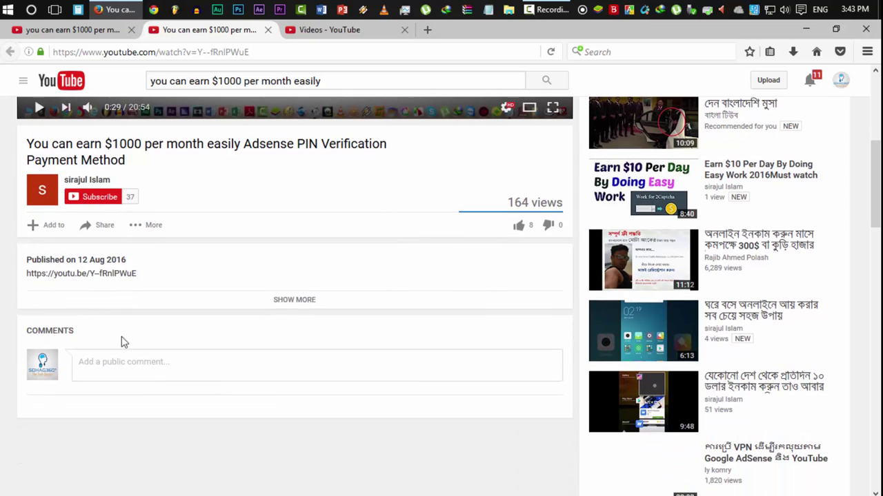
left_click(293, 299)
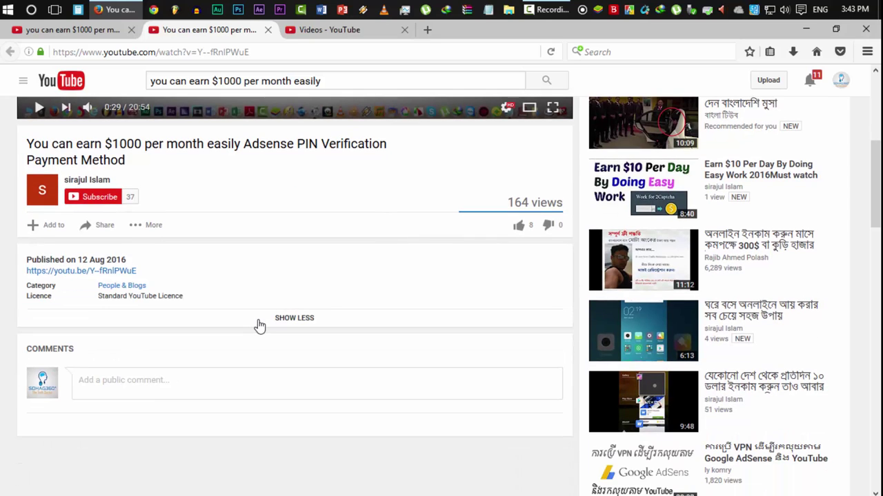
- Report the video under Infringes my rights, choosing 'Infringes my copyright', and submit
left_click(153, 226)
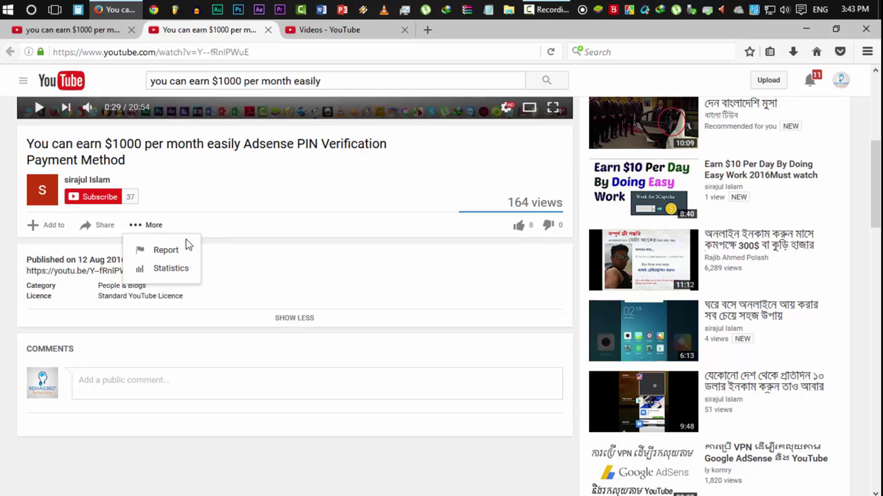
left_click(175, 254)
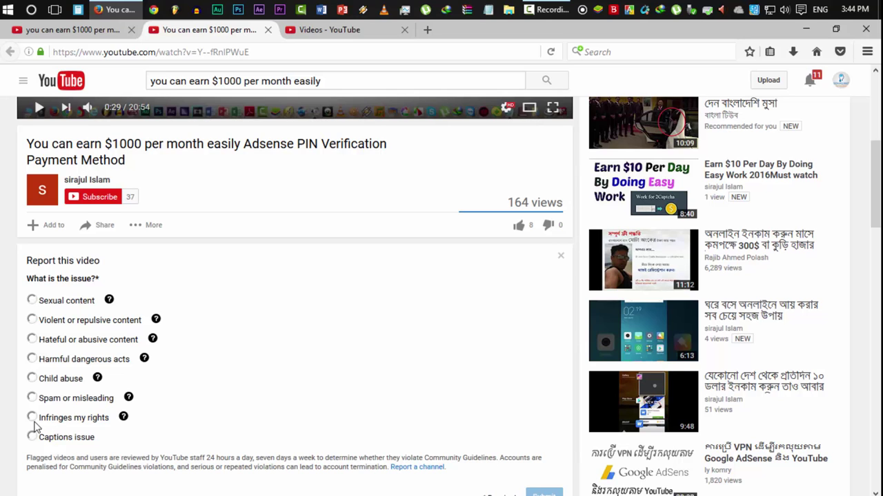
left_click(73, 418)
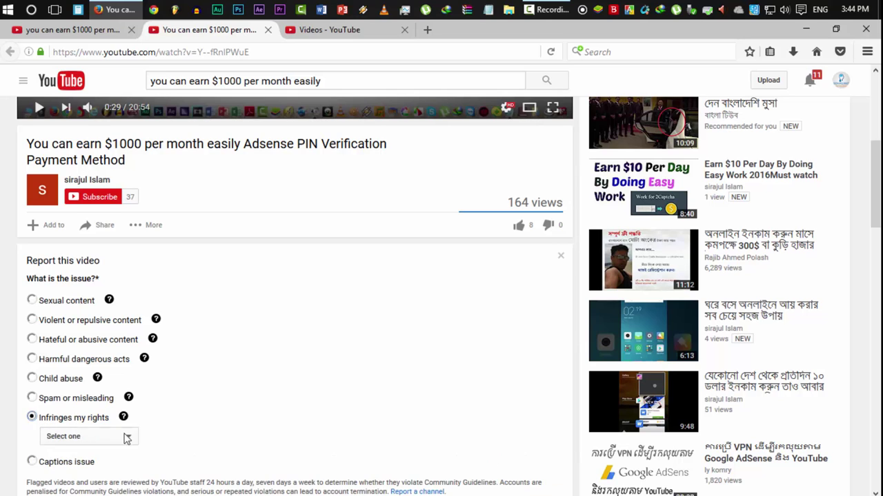
scroll(124, 437, "down", 1)
left_click(118, 367)
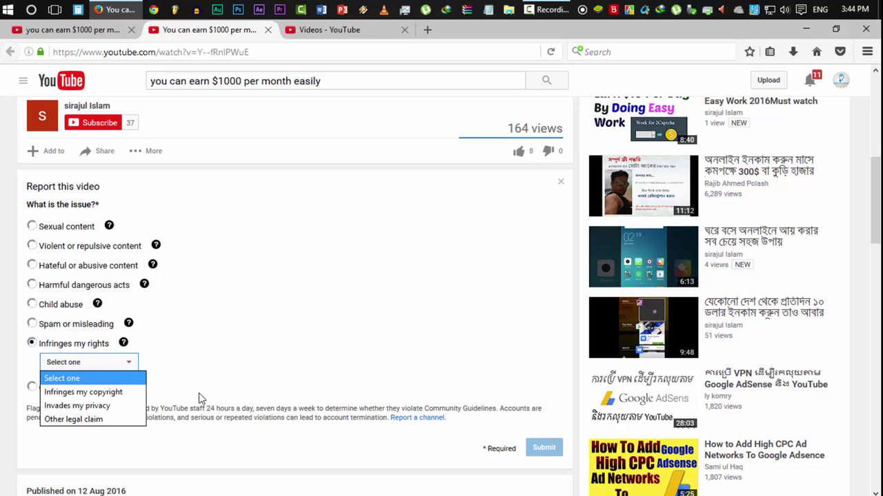
left_click(83, 392)
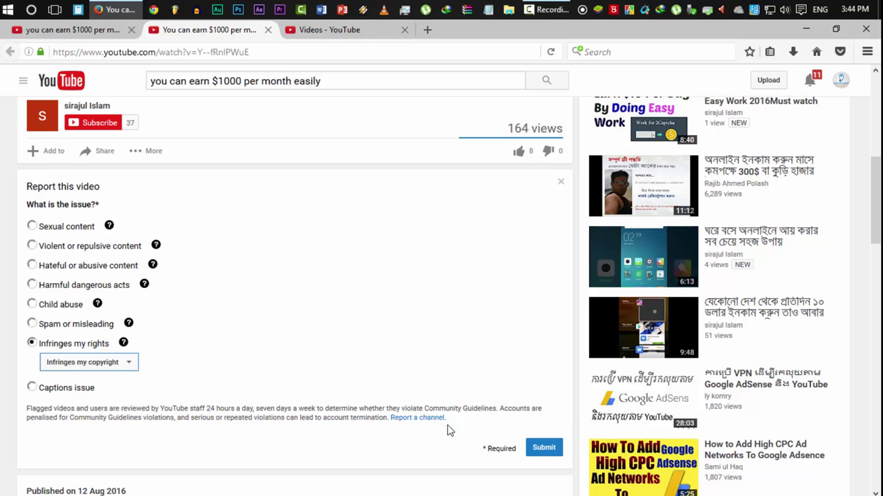
left_click(541, 452)
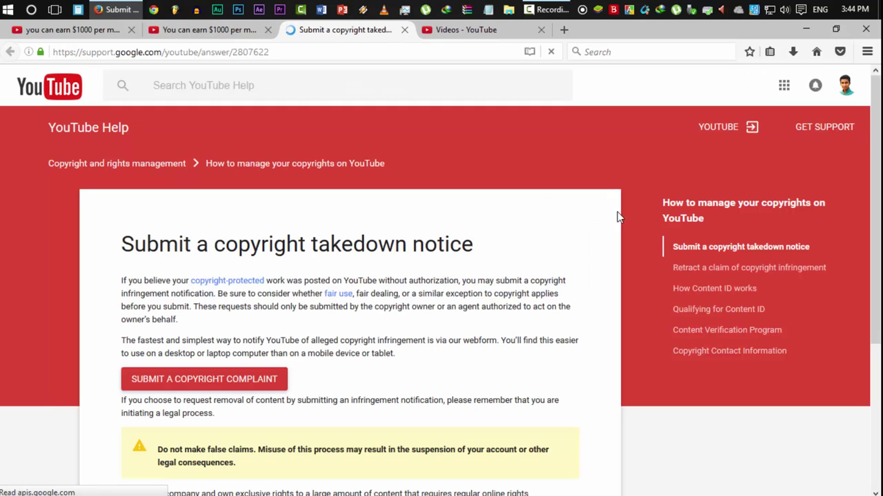
- Scroll the takedown article and open the Submit a Copyright Complaint webform
left_click_drag(877, 168, 877, 262)
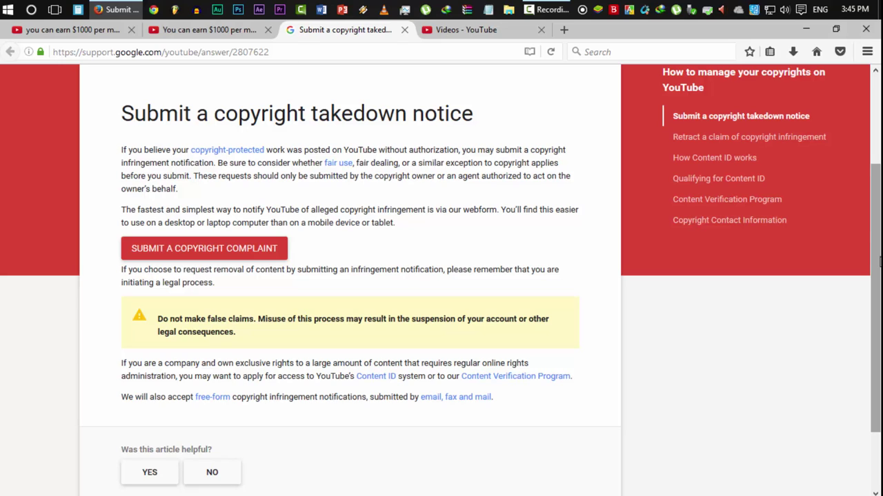
left_click(235, 246)
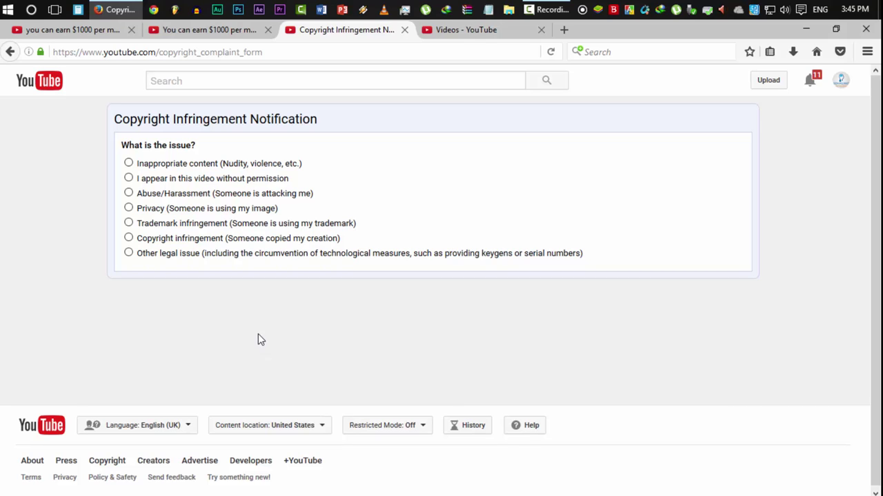
- Choose 'Copyright infringement' and 'I am!', then go back to the reported video's tab
left_click(168, 244)
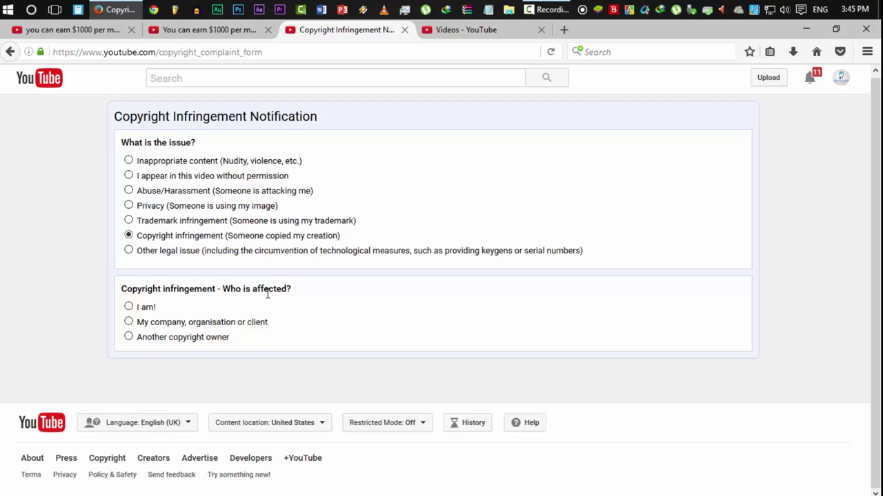
left_click(144, 312)
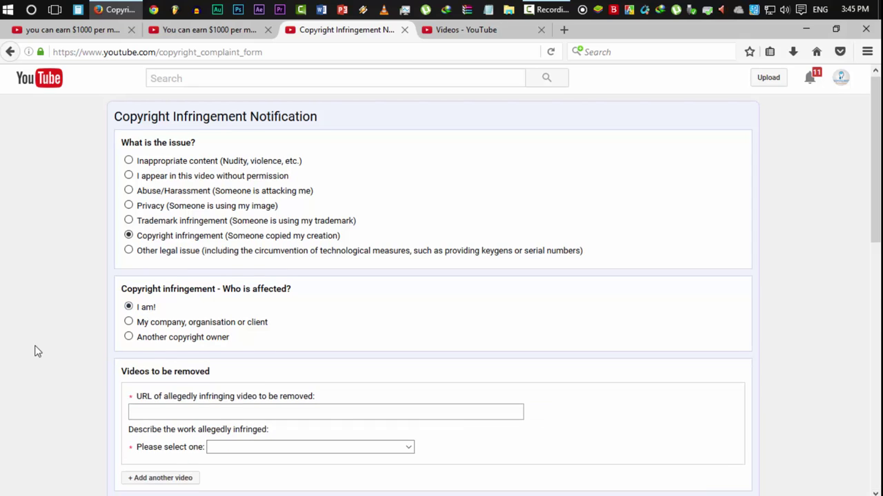
scroll(36, 351, "down", 3)
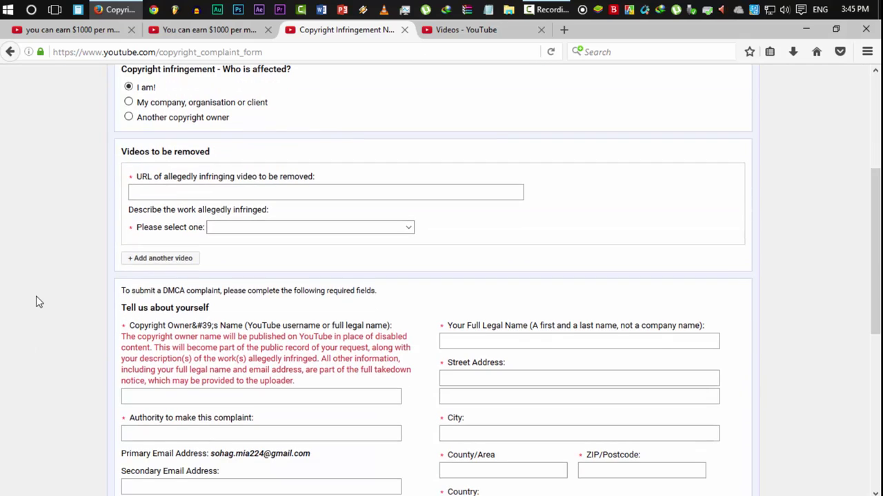
scroll(36, 303, "down", 5)
scroll(36, 302, "up", 8)
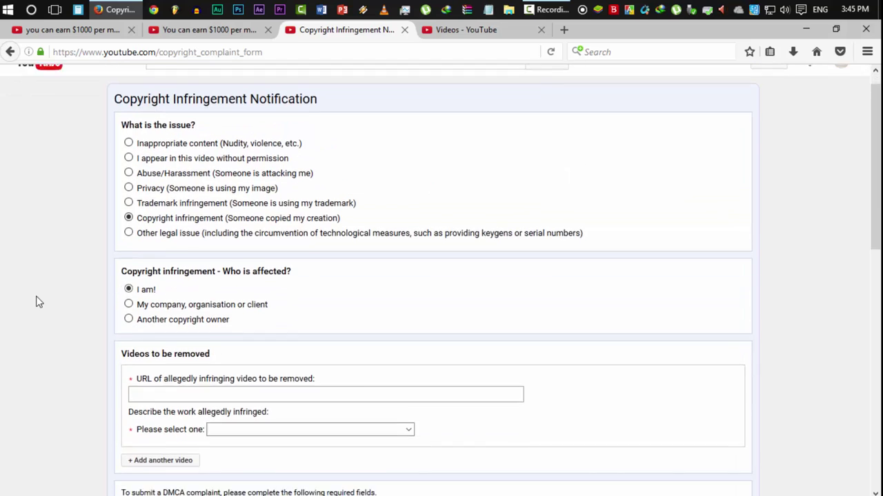
scroll(266, 296, "down", 2)
scroll(303, 169, "down", 3)
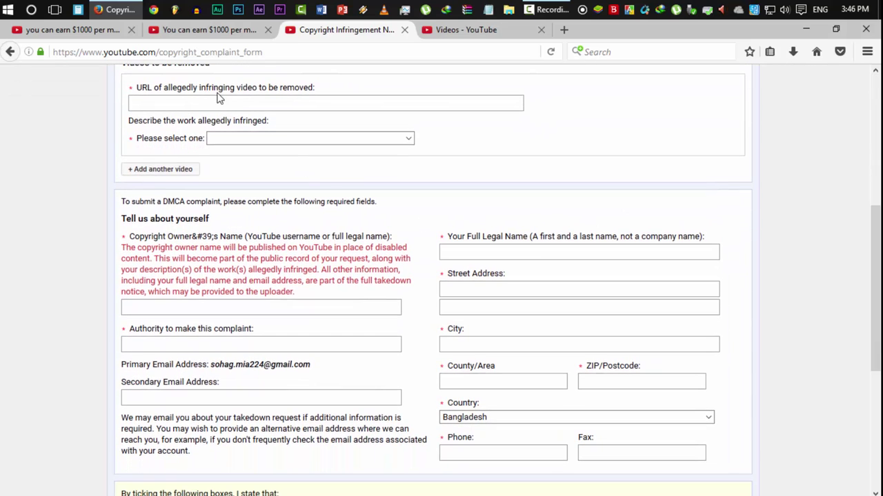
left_click(244, 106)
left_click(216, 31)
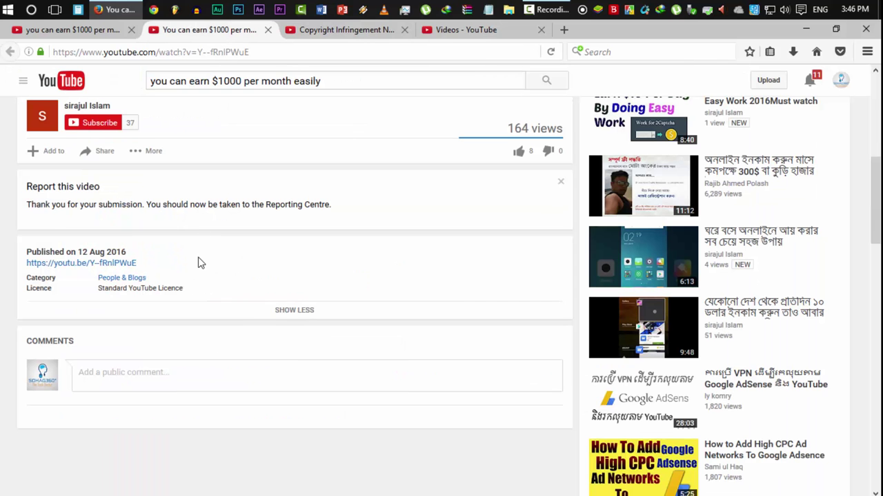
scroll(198, 264, "up", 1)
scroll(198, 264, "up", 5)
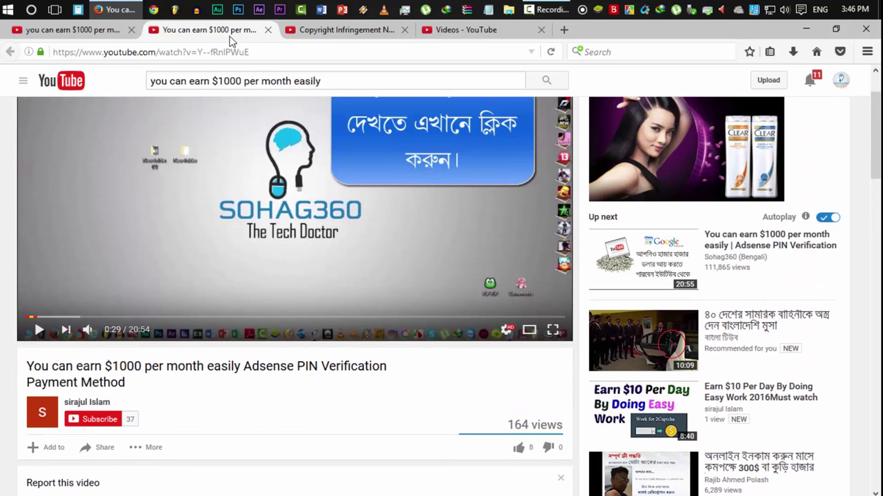
left_click(228, 52)
right_click(229, 52)
left_click(256, 91)
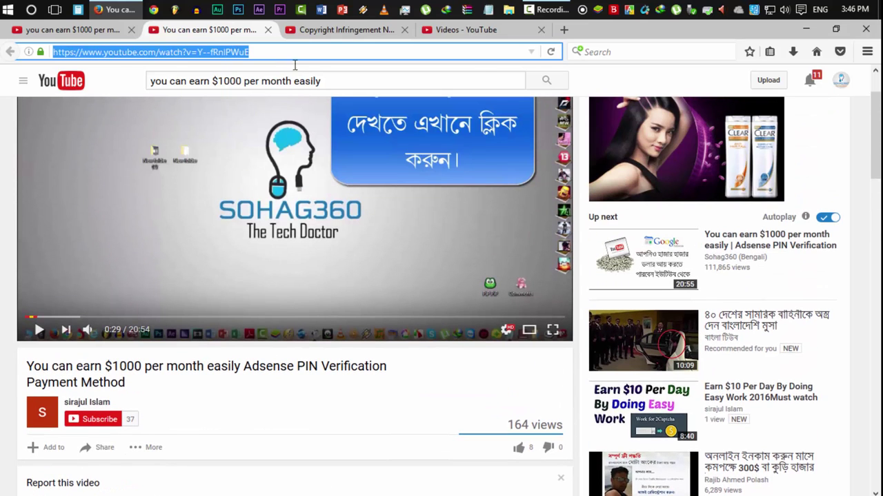
left_click(318, 35)
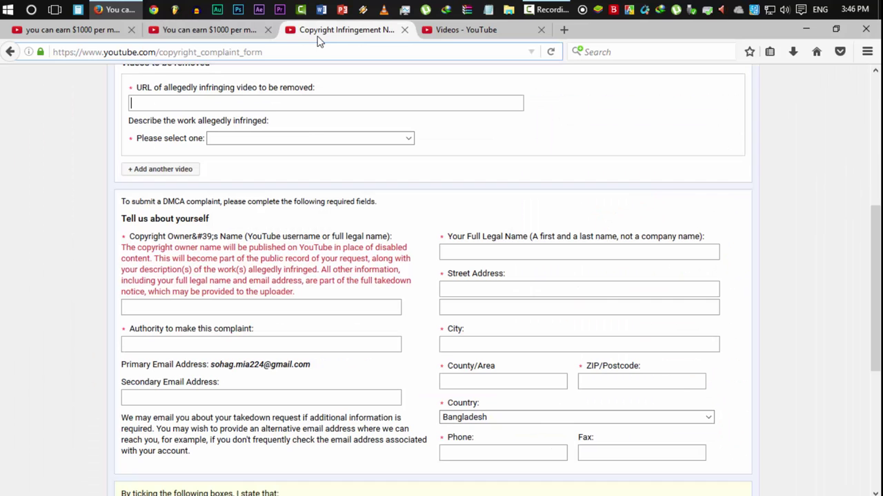
right_click(225, 106)
left_click(261, 164)
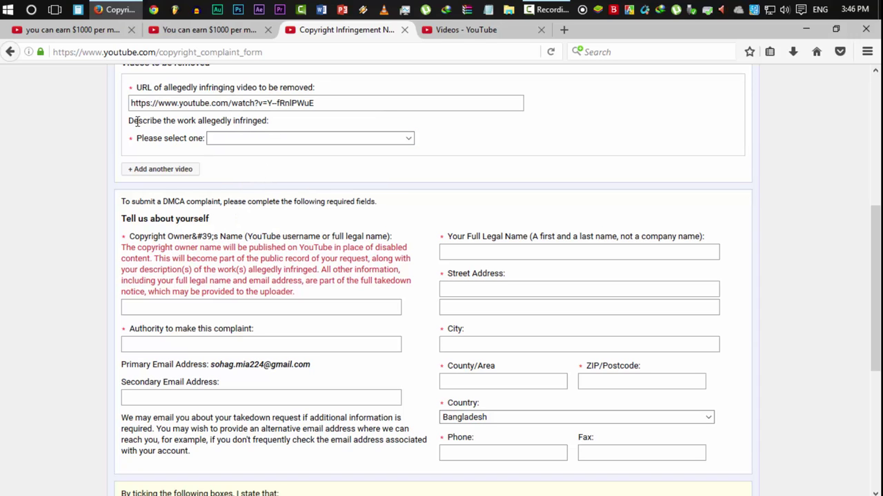
- Describe the work as 'My YouTube video was reuploaded by another user'
left_click(252, 138)
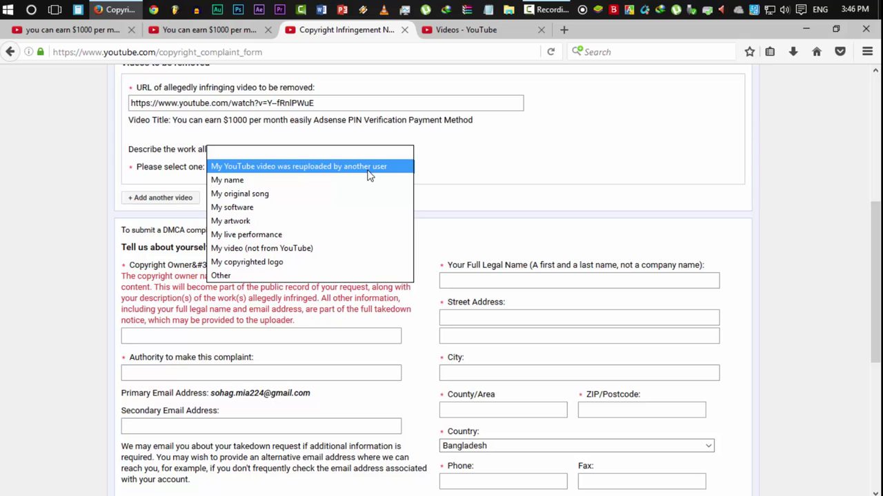
left_click(380, 157)
left_click(354, 173)
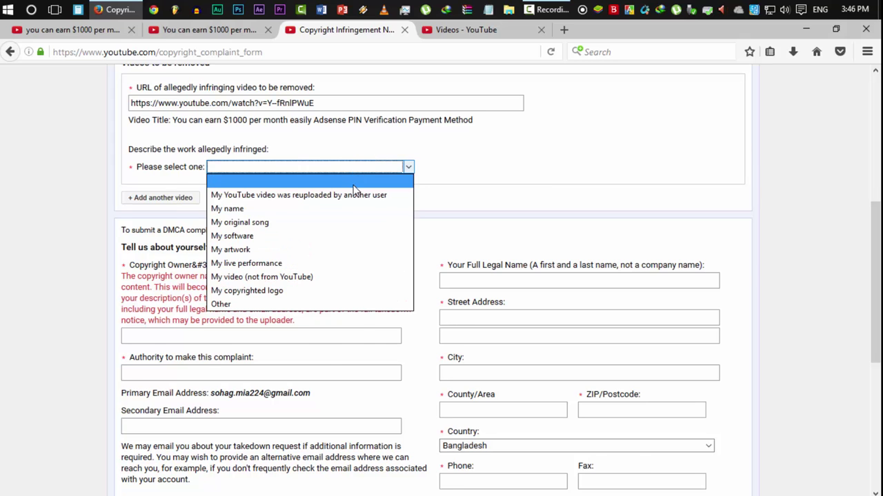
left_click(351, 194)
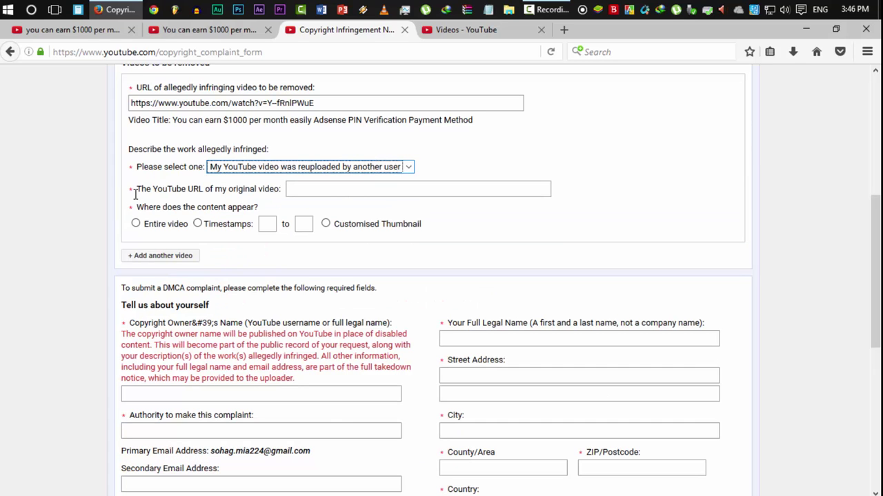
left_click(325, 187)
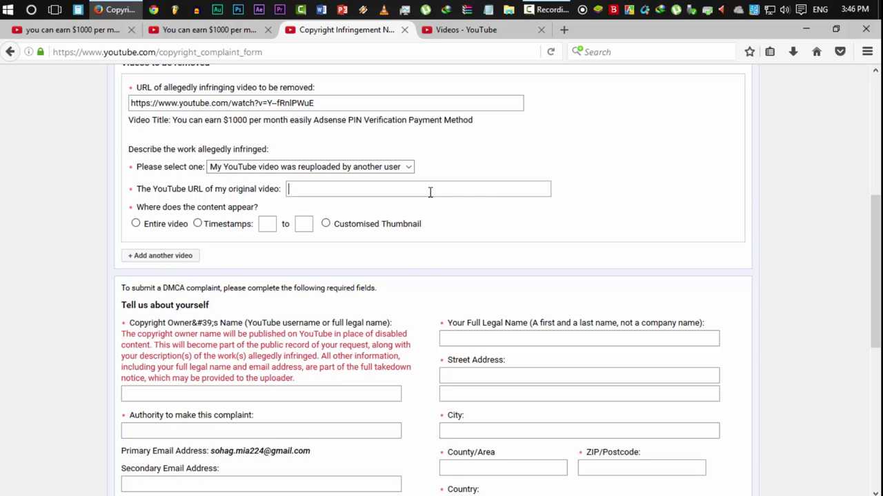
left_click(429, 192)
left_click(441, 31)
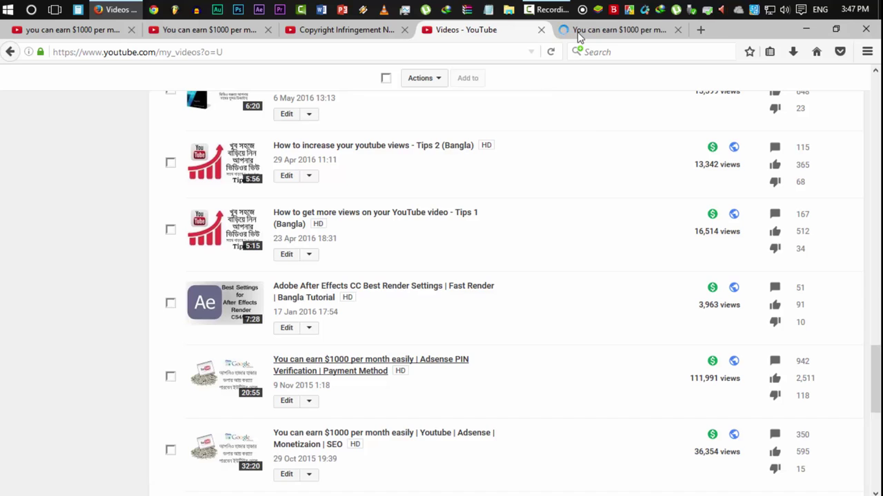
left_click(587, 30)
left_click(353, 52)
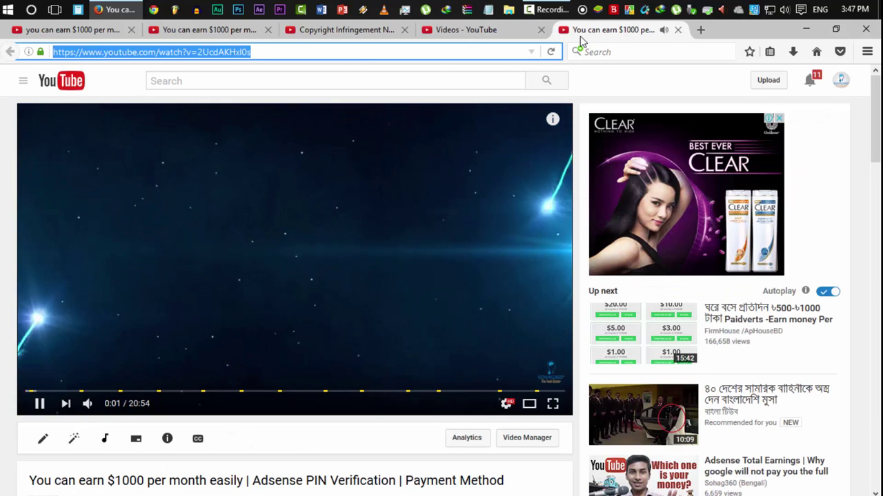
left_click(677, 31)
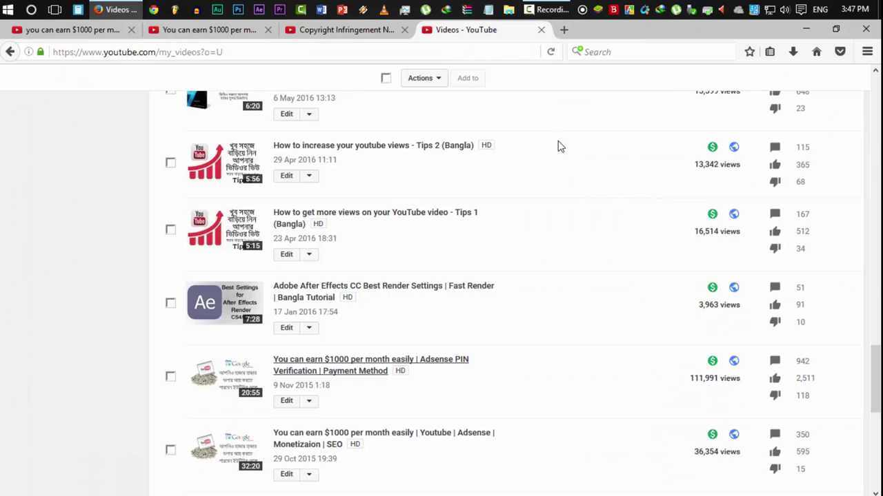
left_click(343, 33)
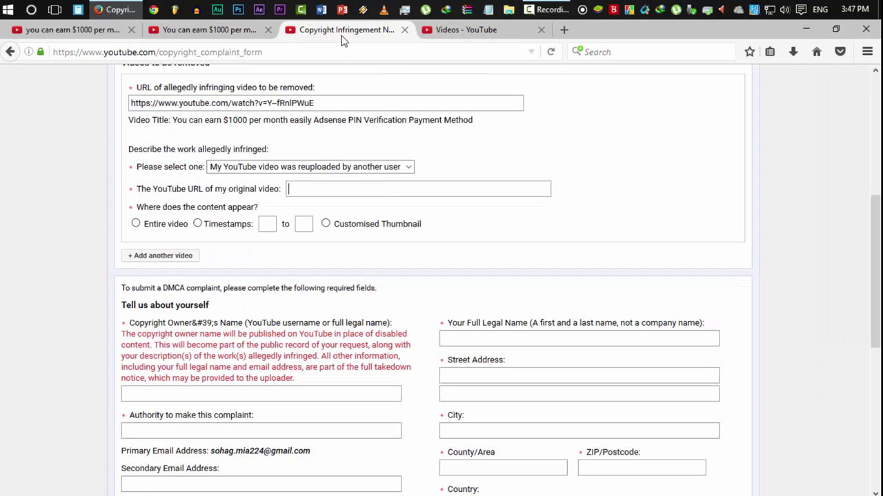
left_click(384, 191)
key("ctrl+v")
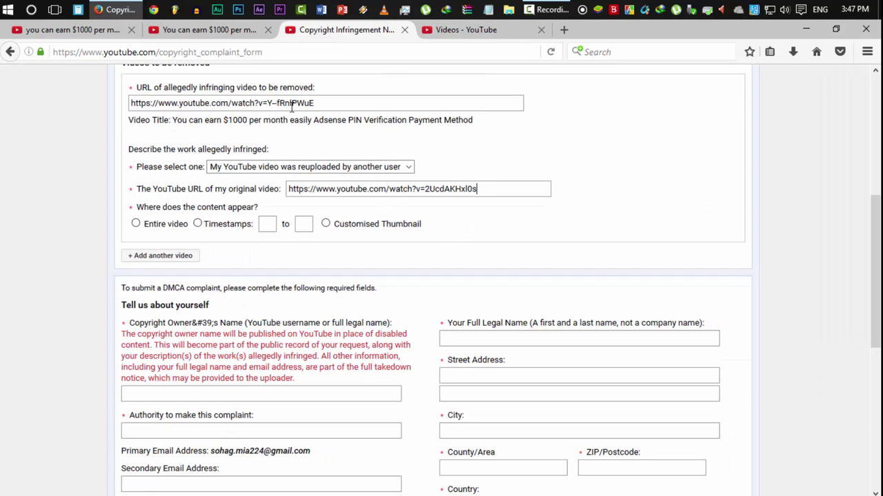
- Check the entered URLs and mark 'Entire video' as the copied content
left_click_drag(317, 102, 100, 118)
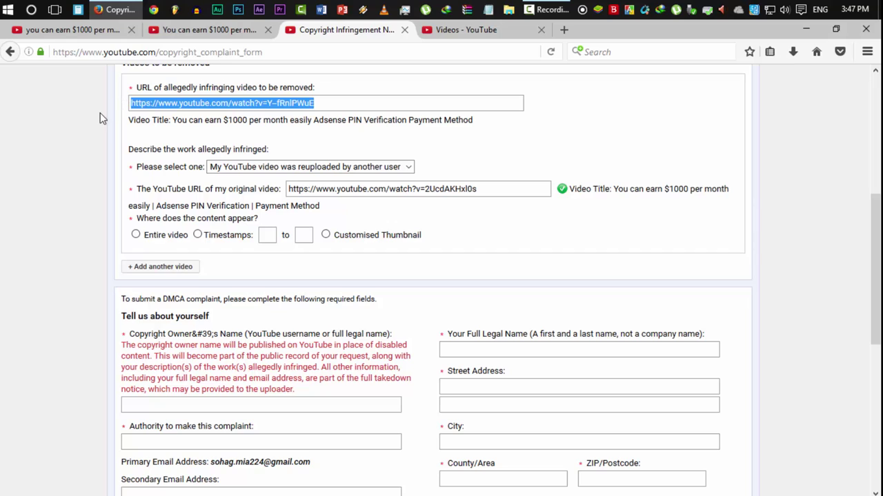
left_click(100, 119)
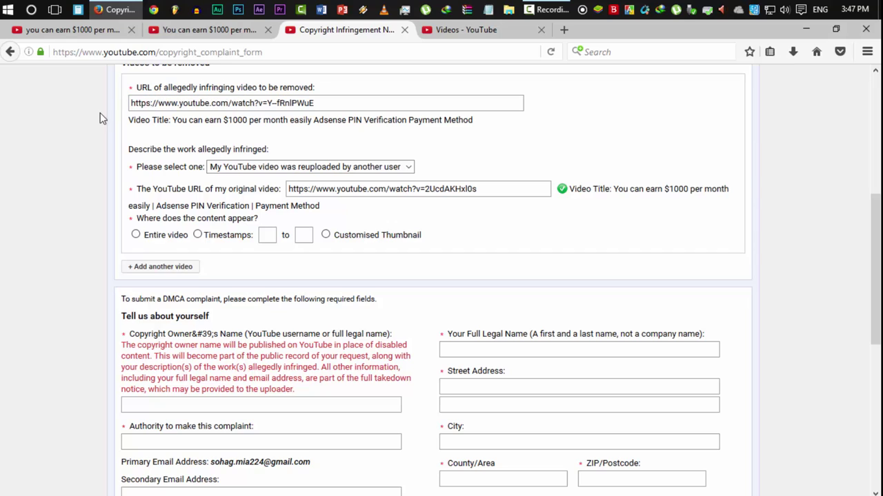
triple_click(156, 102)
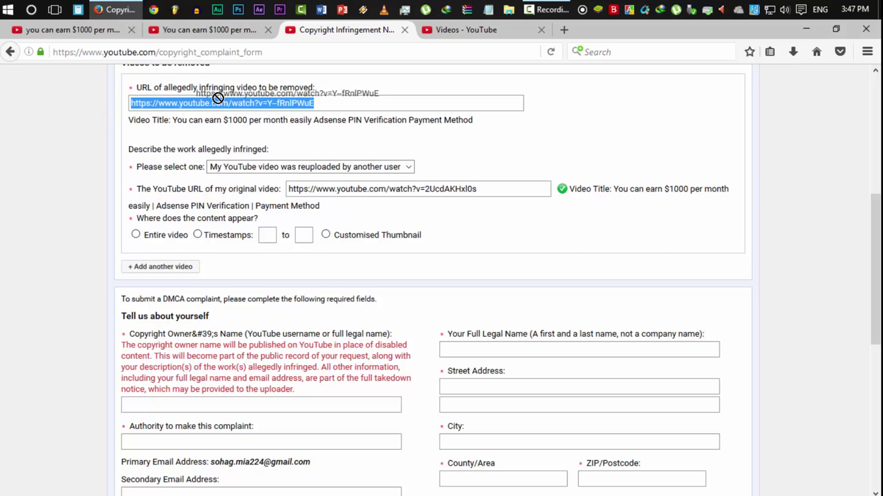
left_click(509, 194)
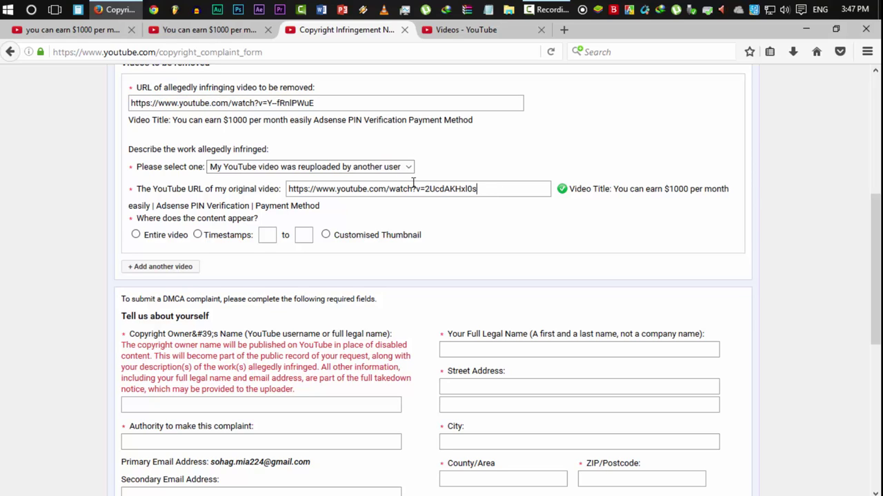
double_click(446, 188)
left_click(480, 214)
left_click(146, 237)
- Look over the reupload and uploads-list tabs, ending back on the complaint form
left_click(191, 30)
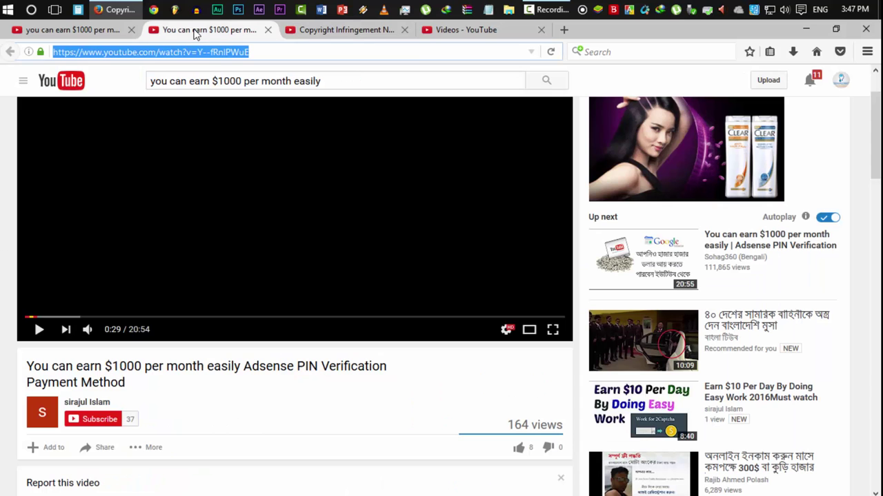
left_click(372, 29)
left_click(448, 30)
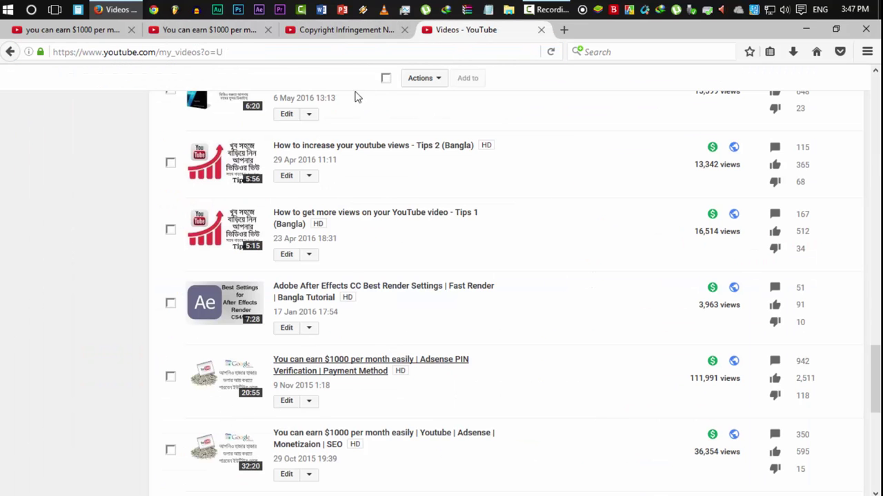
left_click(241, 31)
left_click(344, 30)
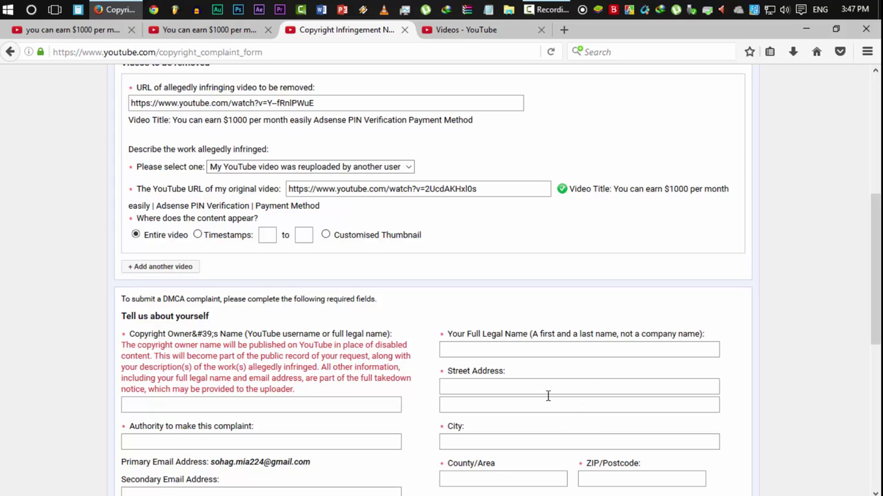
scroll(314, 344, "down", 2)
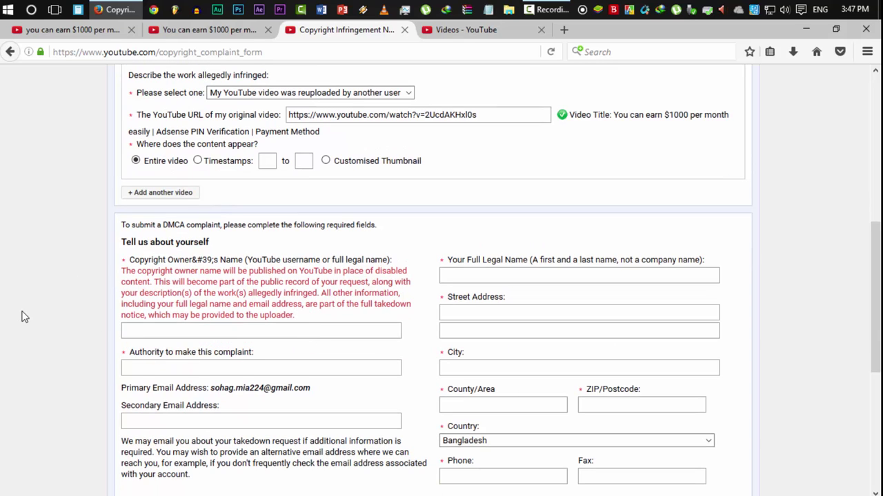
- Add another infringing-video entry and open the second reupload to copy its URL
left_click(143, 198)
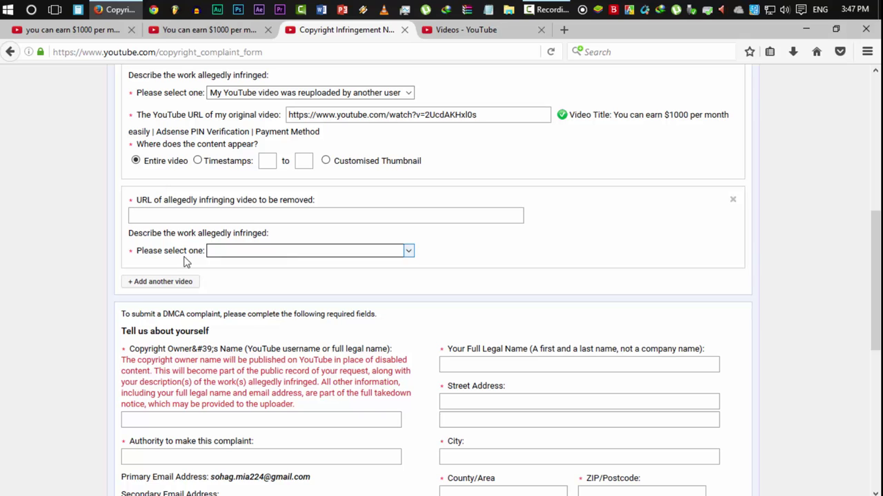
left_click(166, 36)
left_click(69, 30)
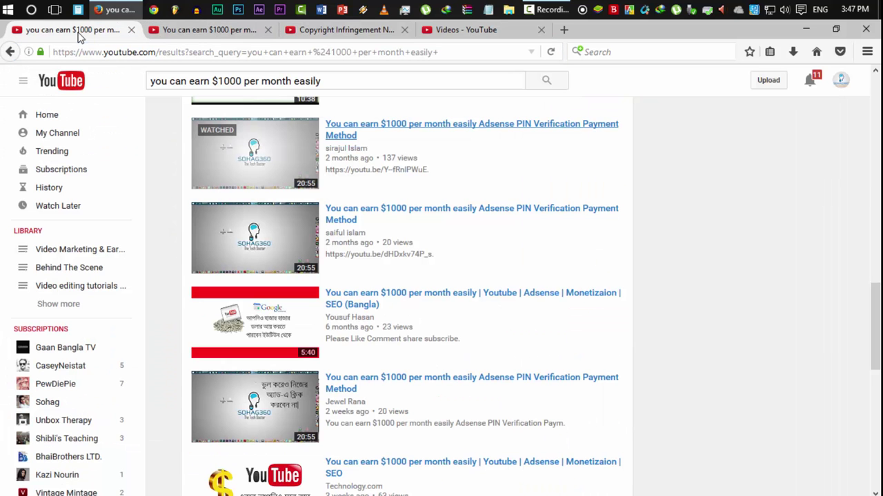
middle_click(380, 382)
left_click(200, 28)
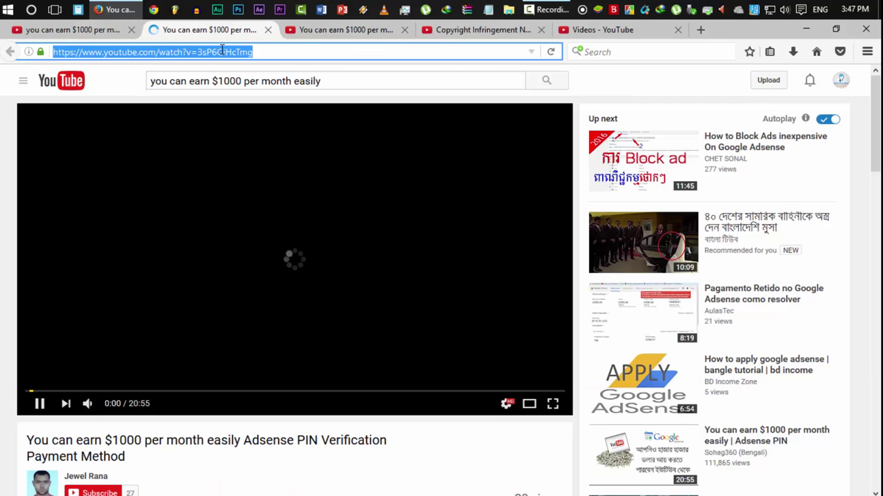
left_click(268, 30)
left_click(257, 29)
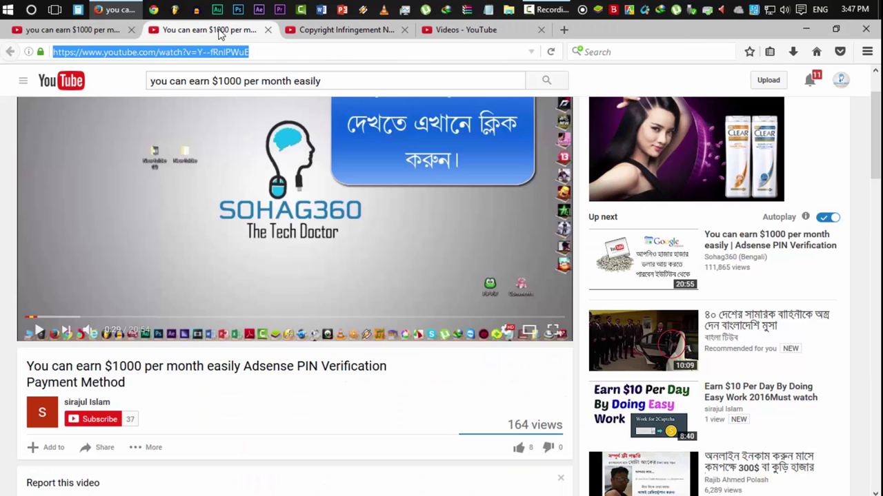
left_click(310, 34)
left_click(267, 30)
left_click(318, 220)
type("https://www.youtube.com/watch?v=3sP6GiHcTmg")
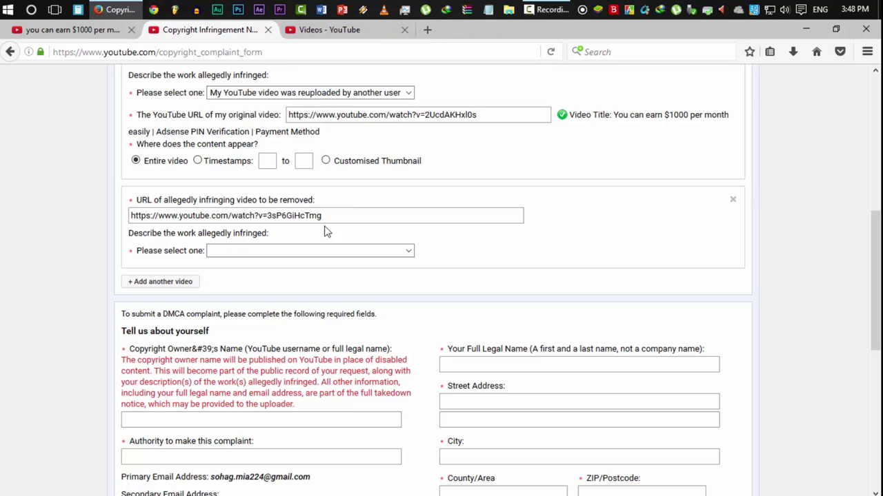
left_click(346, 251)
left_click(338, 279)
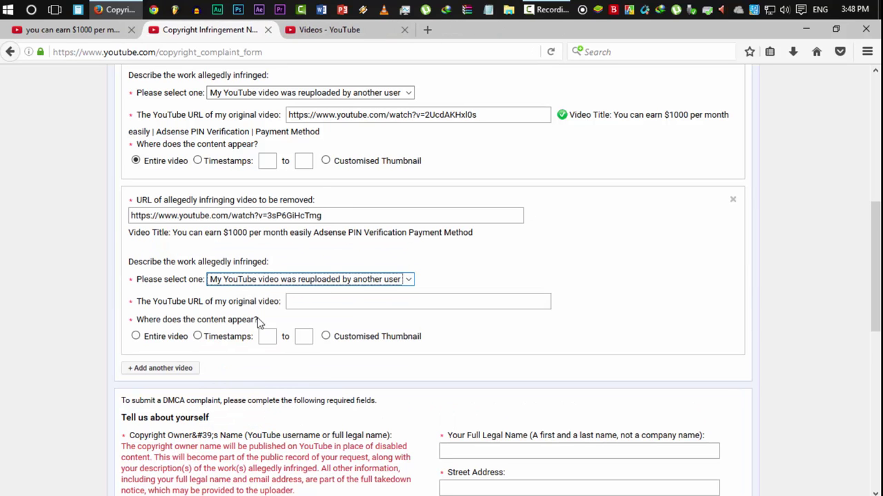
left_click(376, 303)
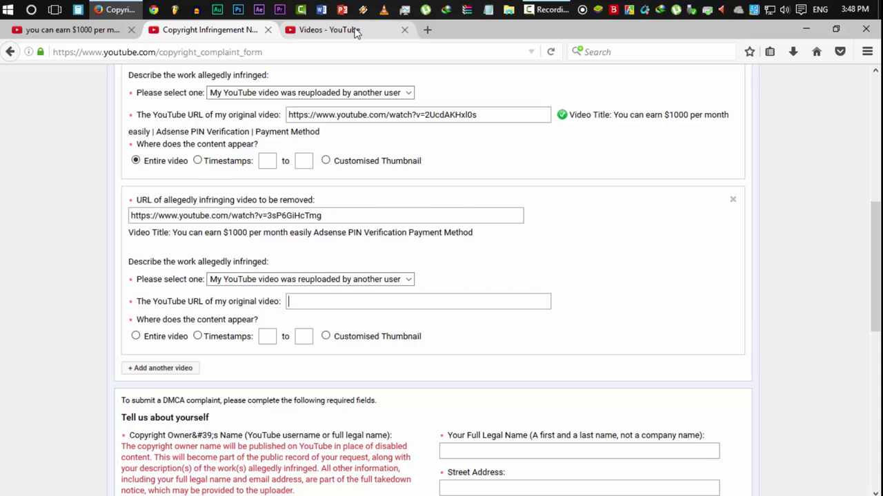
left_click(385, 30)
left_click(337, 370)
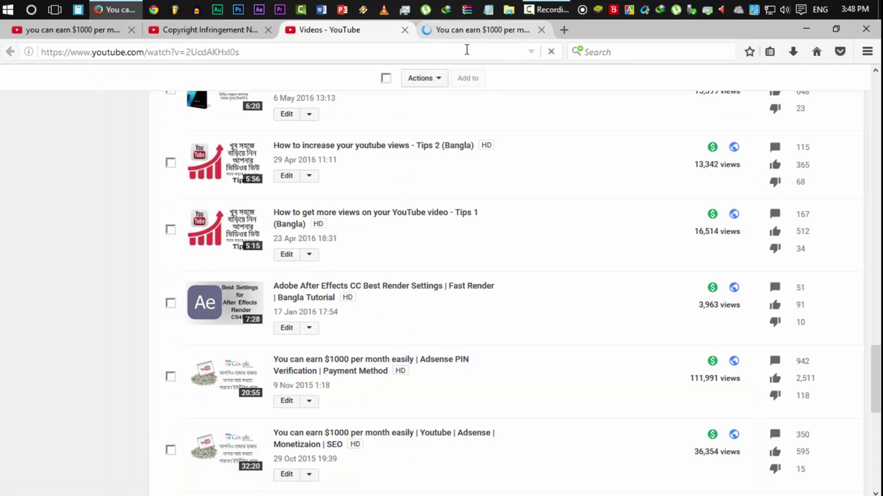
left_click(495, 53)
key("ctrl+c")
left_click(541, 29)
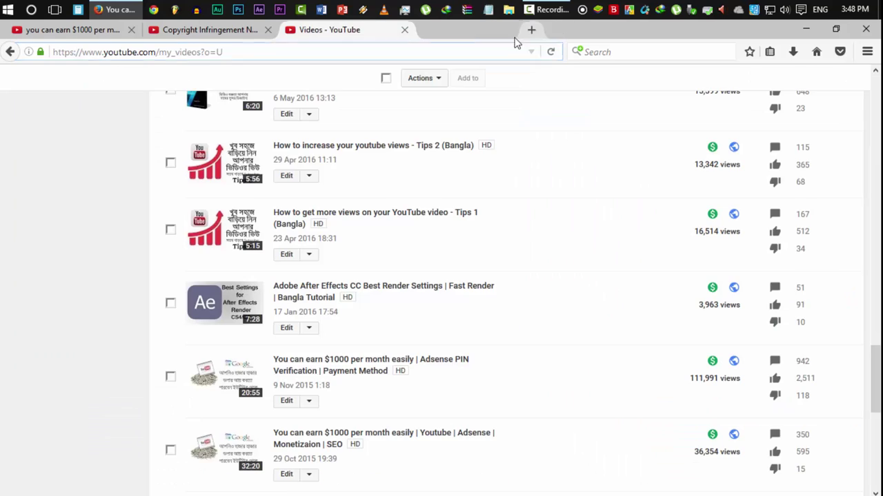
left_click(235, 30)
key("ctrl+v")
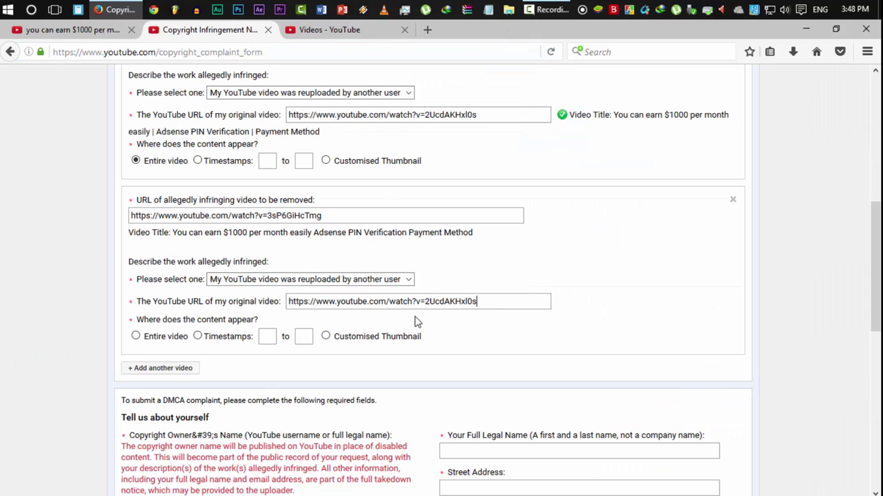
left_click(156, 338)
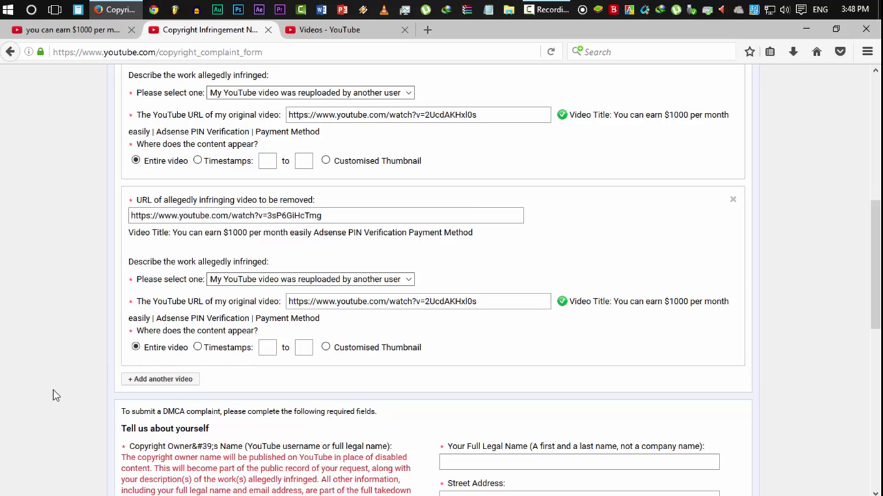
scroll(53, 389, "down", 2)
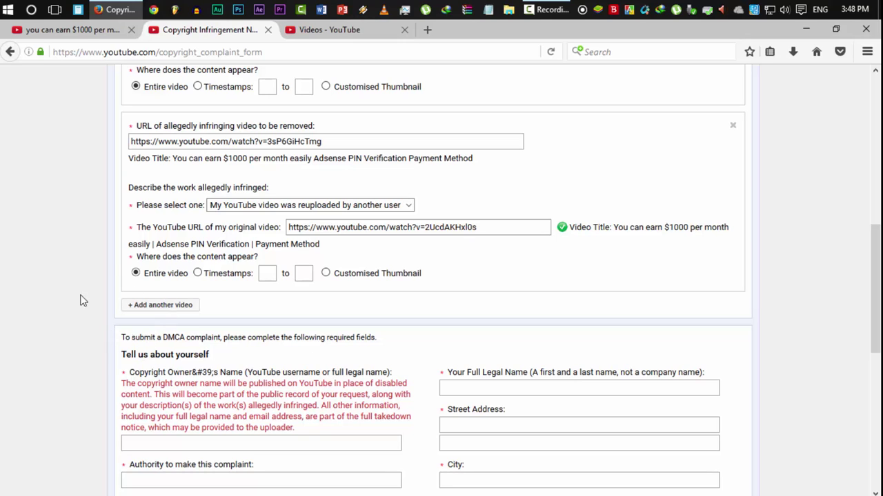
- Scroll to 'Tell us about yourself' and enter the complainant's full legal name
scroll(349, 82, "down", 2)
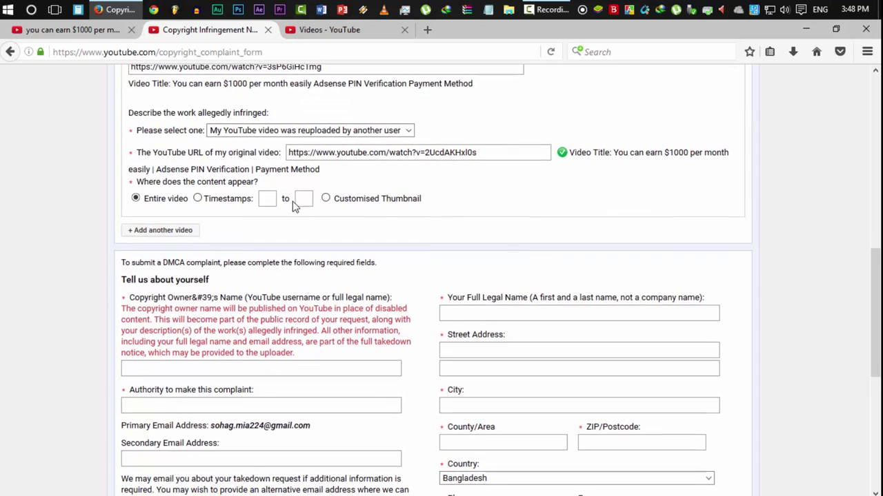
scroll(293, 204, "down", 4)
scroll(747, 267, "down", 2)
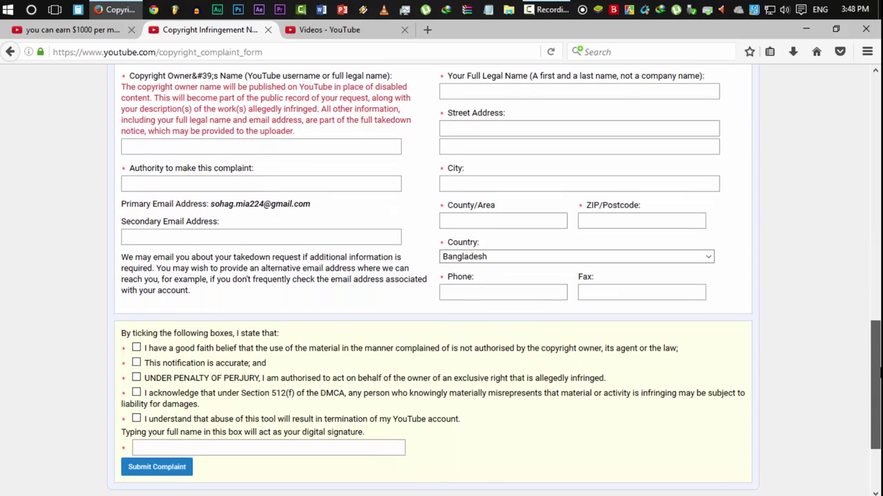
scroll(879, 372, "up", 2)
scroll(879, 373, "down", 2)
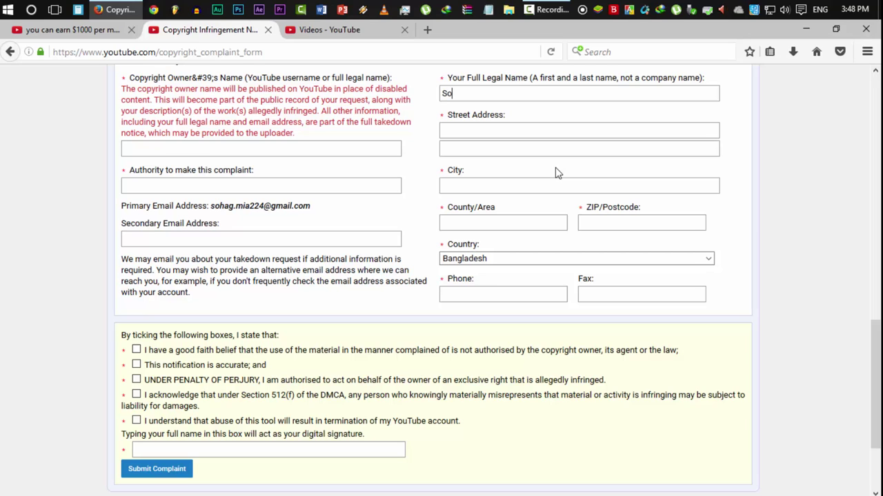
type("ag Mia")
- Fill in both street address lines and the city, then recheck the address entries
left_click(507, 124)
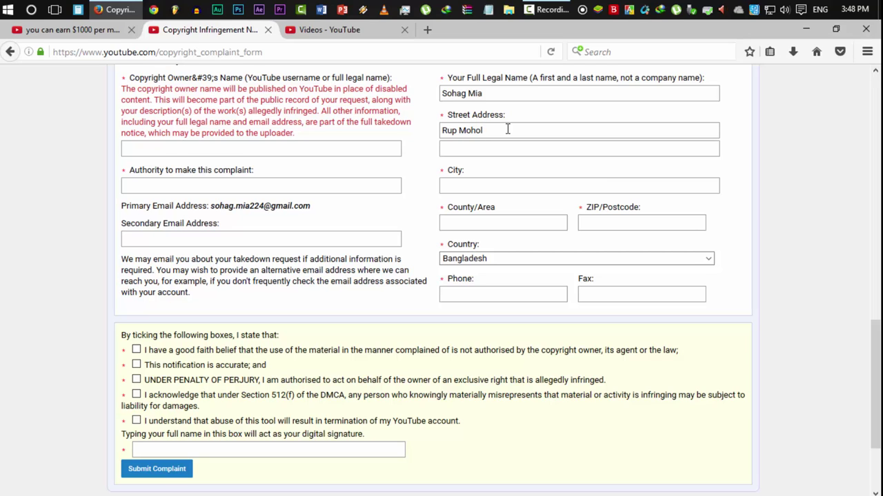
left_click(496, 151)
left_click(494, 182)
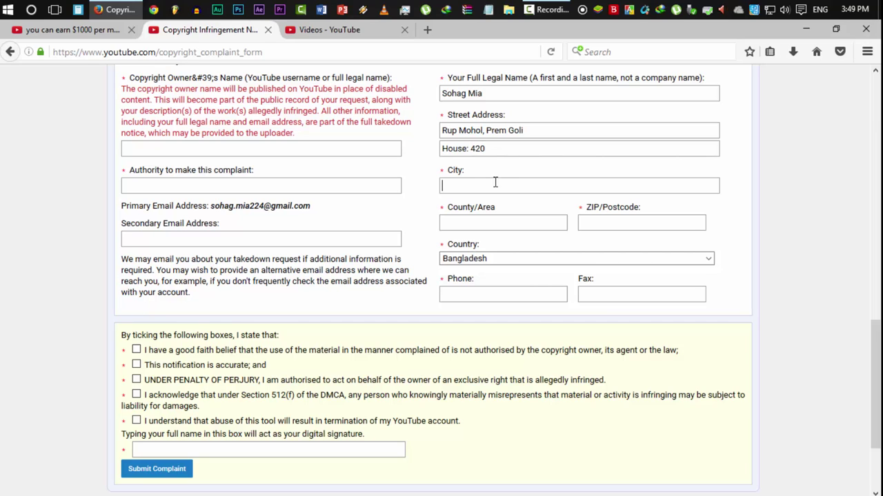
type("Dhaka")
left_click(526, 225)
triple_click(474, 133)
double_click(497, 151)
left_click(501, 222)
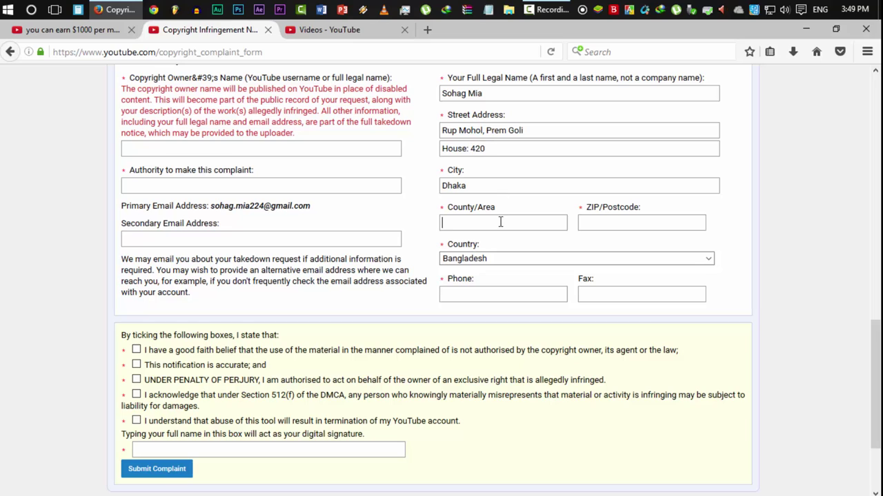